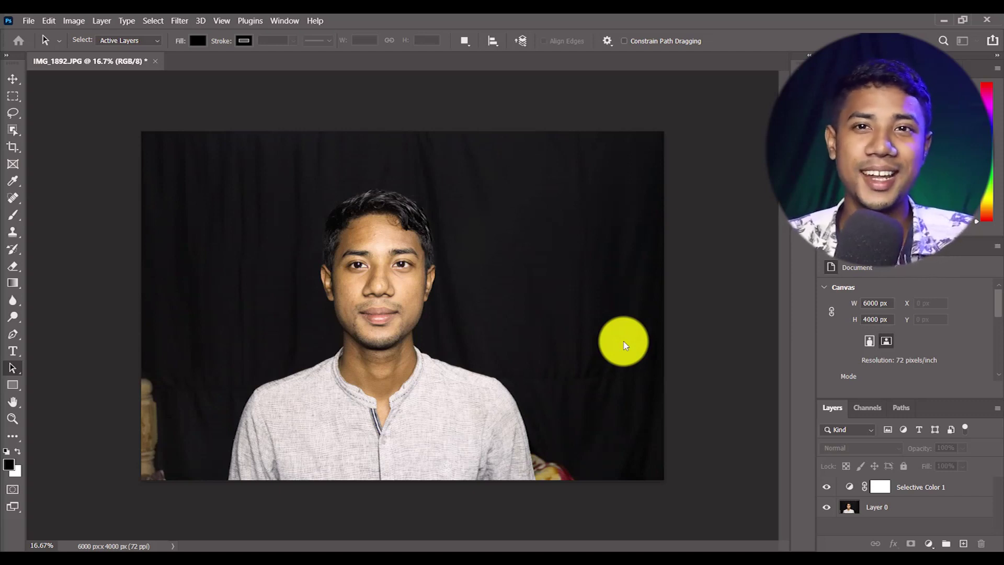
Try exporting Color Lookup Tables again, and dismiss the alert saying the document has no background
left_click(29, 22)
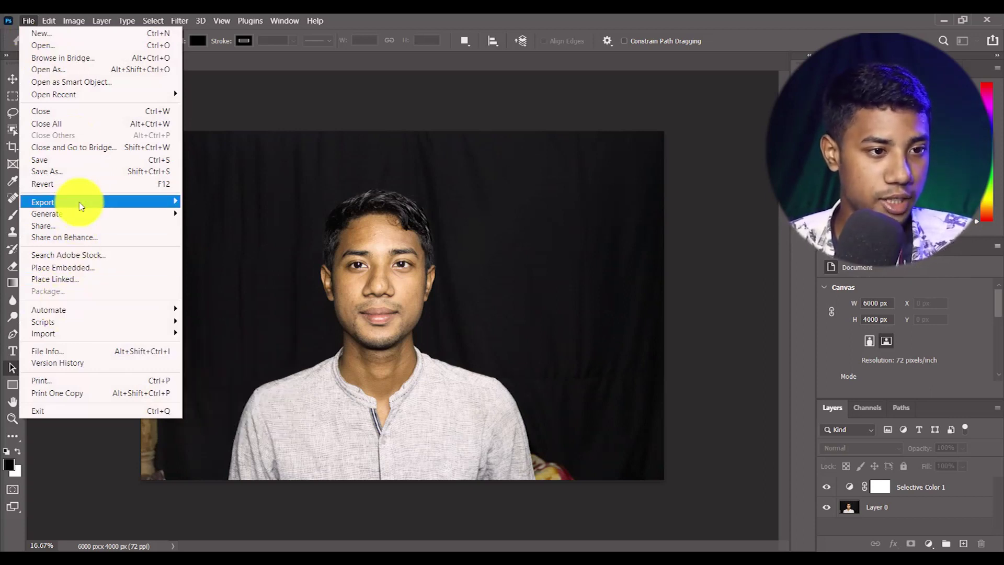
mouse_move(83, 201)
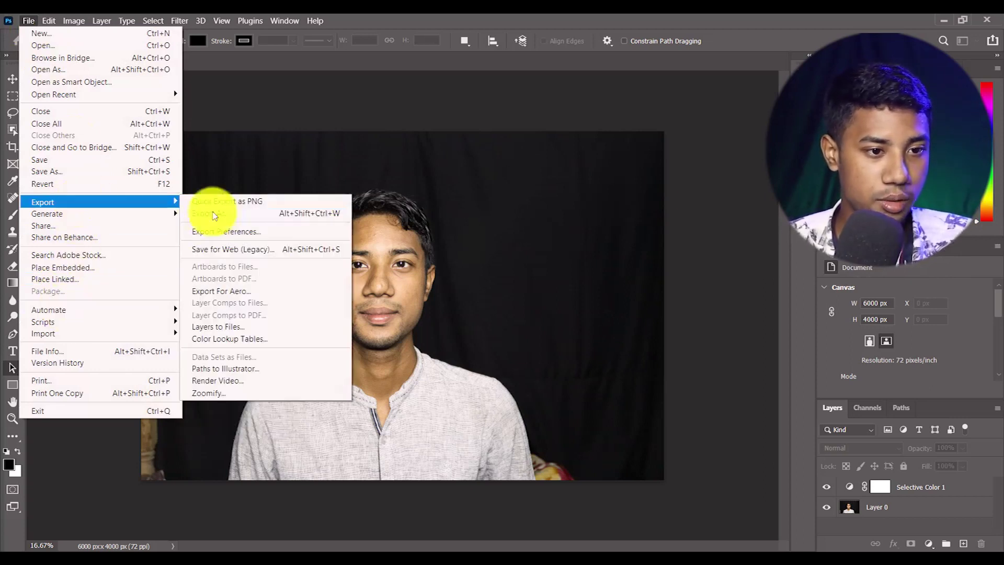
left_click(240, 337)
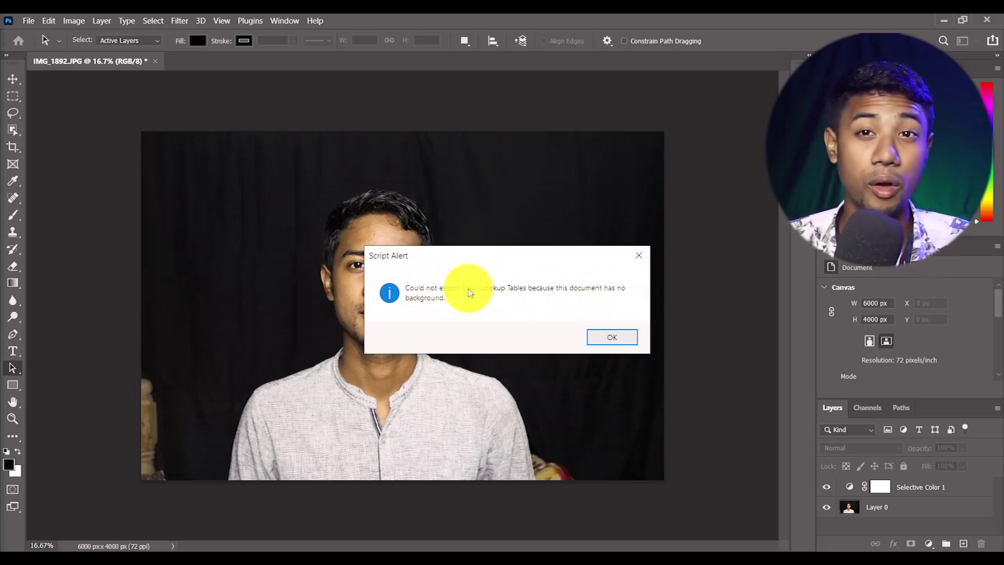
left_click(622, 336)
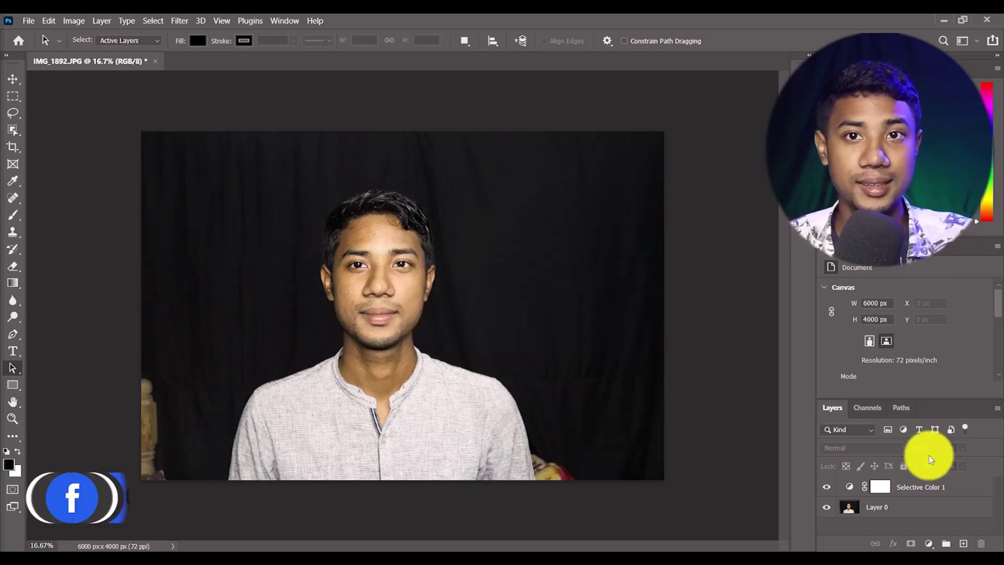
Select Layer 0 and lock all of its properties
left_click(897, 510)
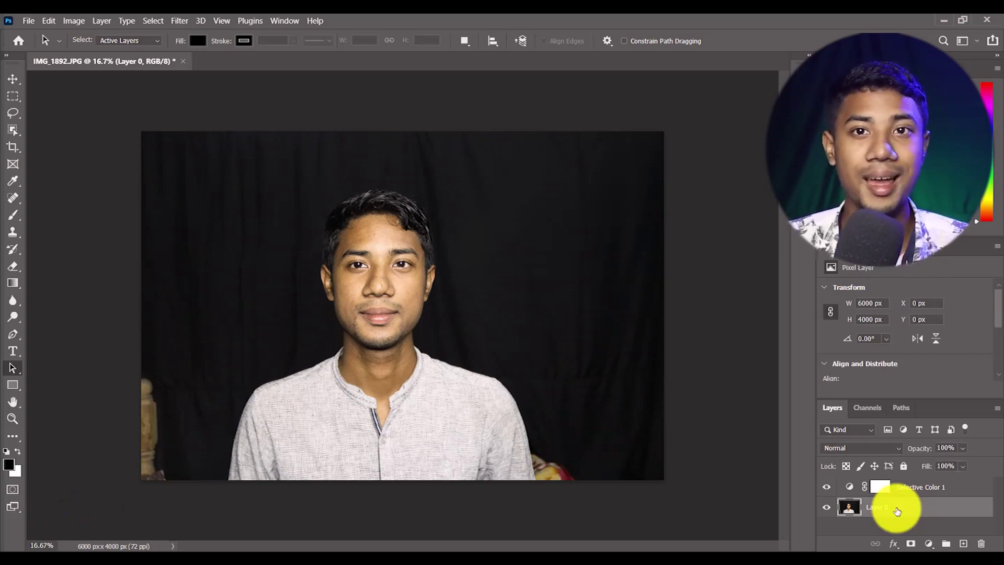
right_click(897, 510)
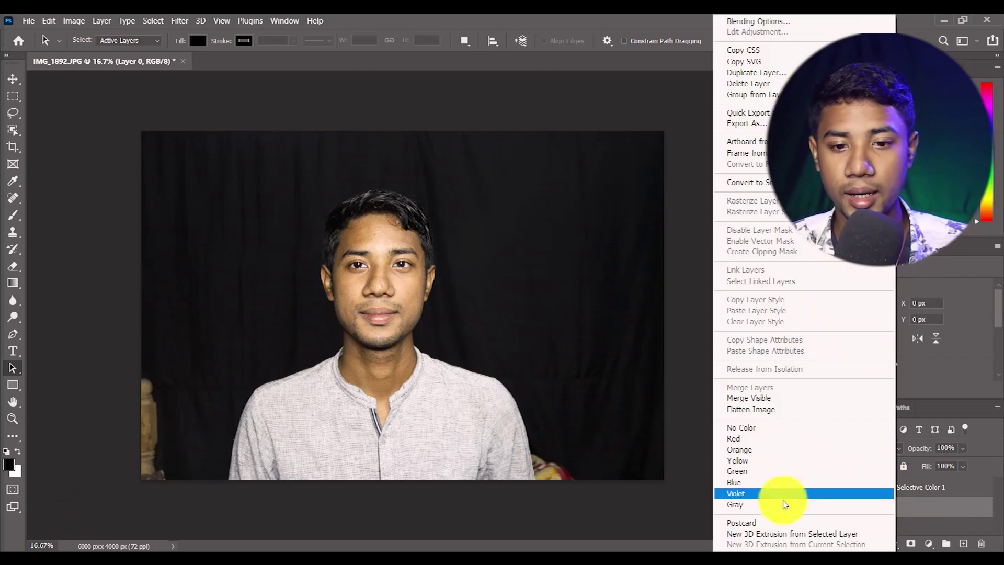
left_click(904, 470)
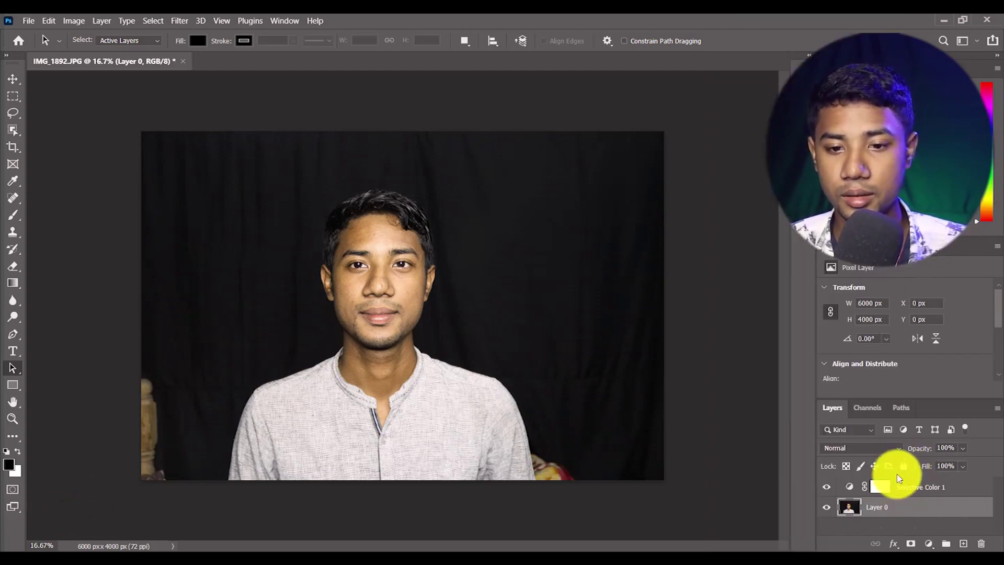
left_click(903, 466)
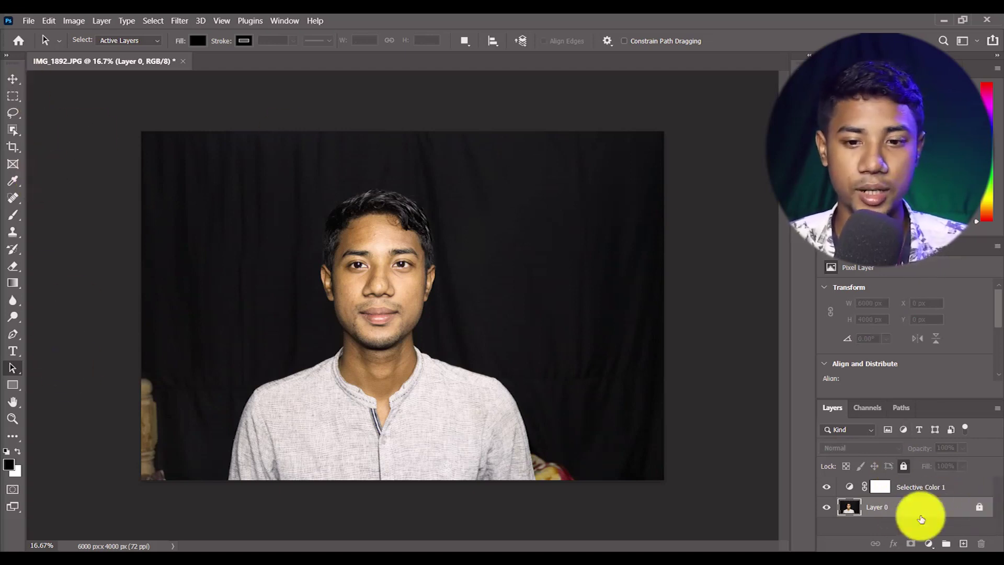
left_click(917, 486)
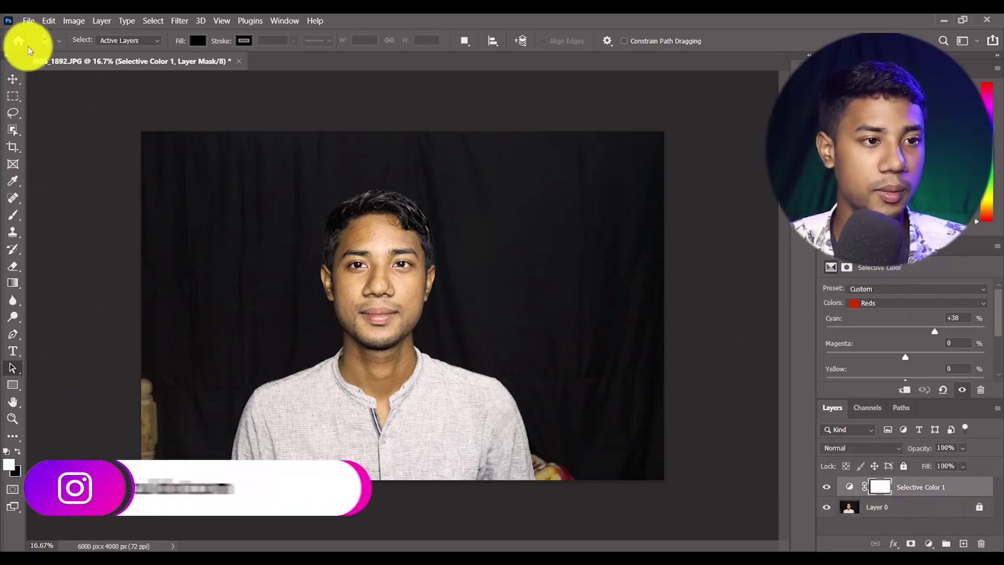
left_click(917, 508)
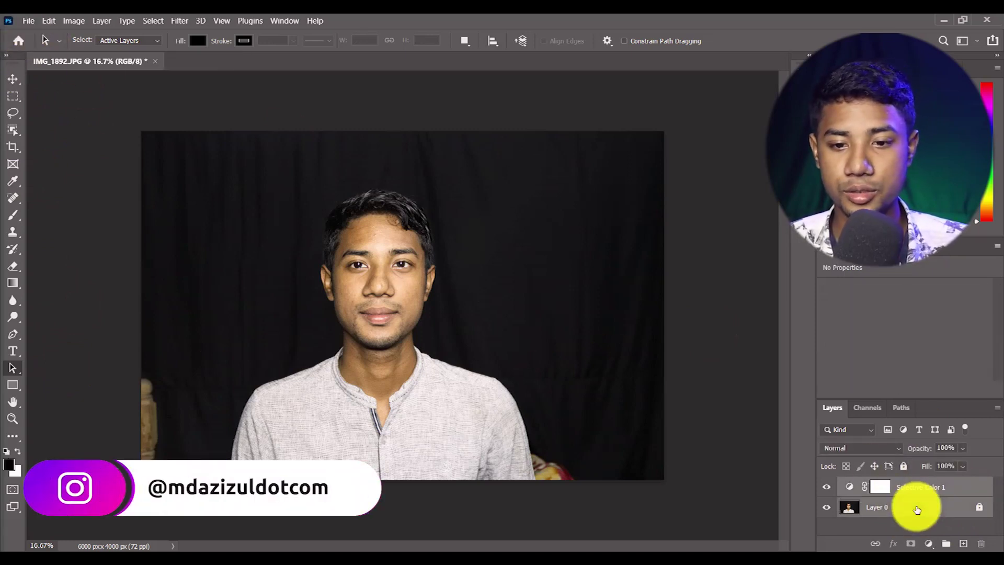
left_click(29, 21)
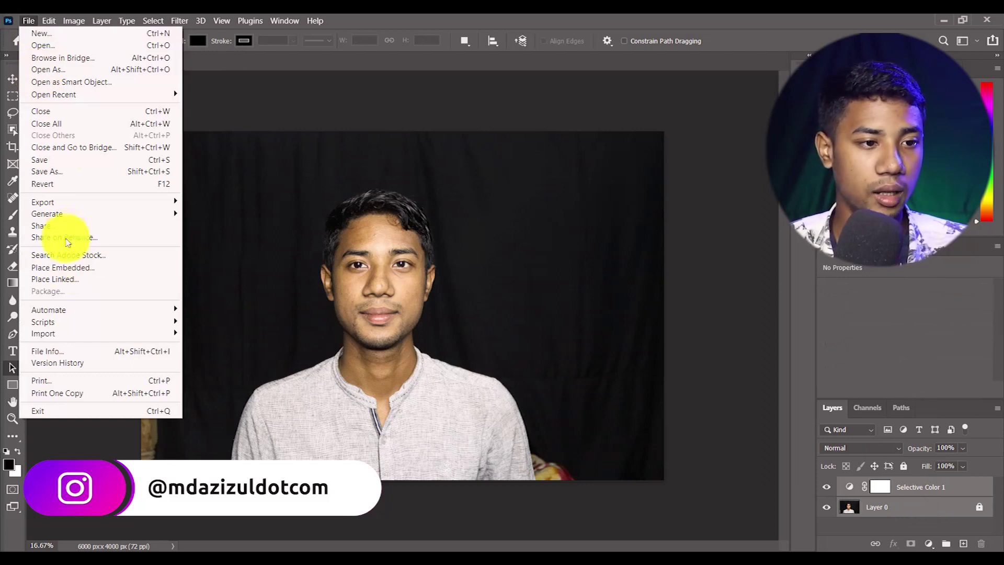
mouse_move(62, 202)
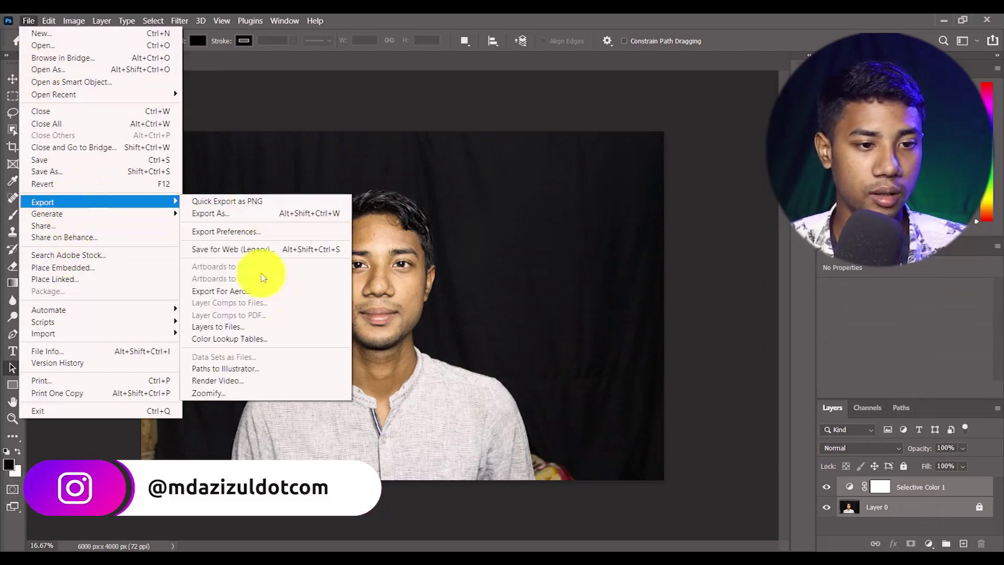
left_click(230, 339)
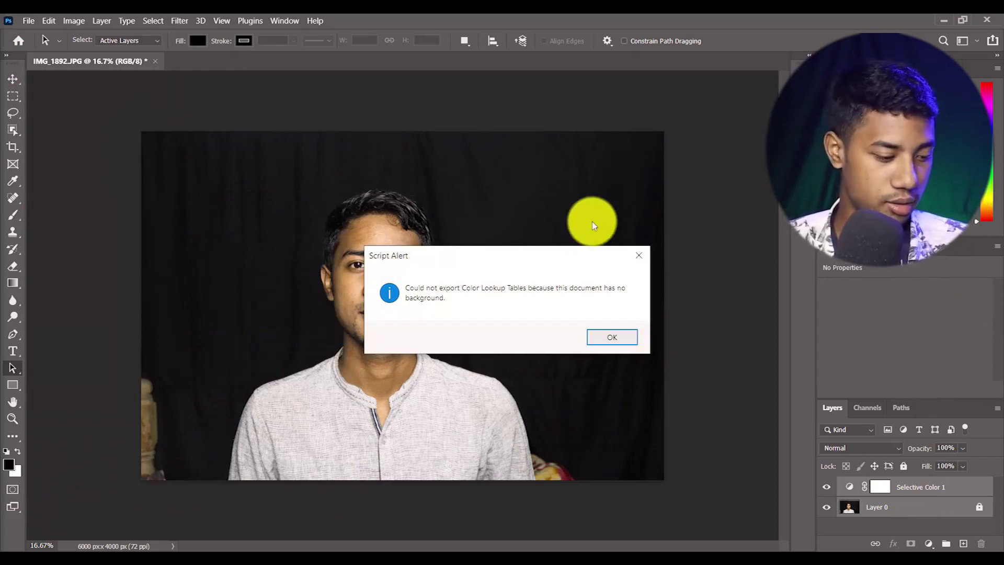
left_click(614, 340)
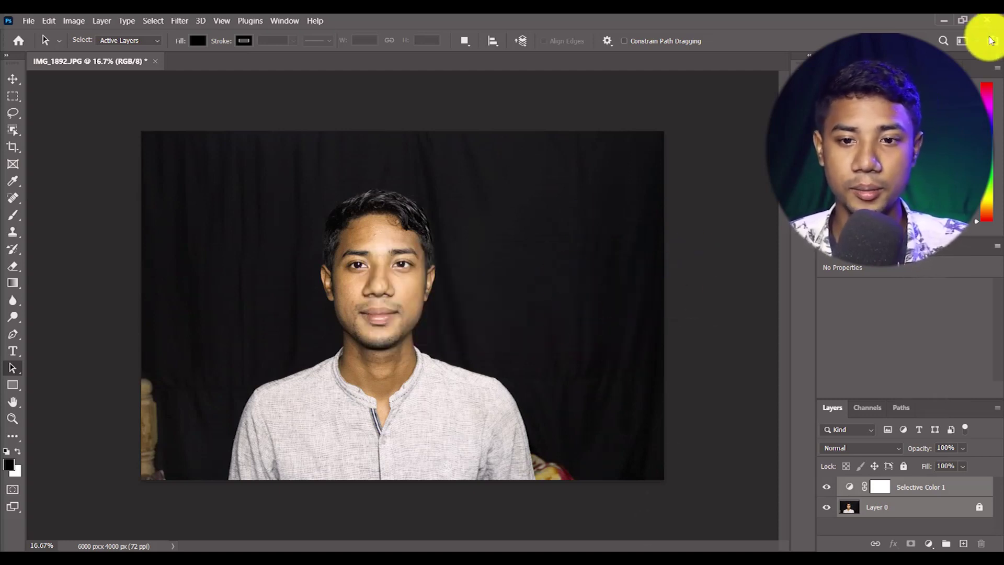
Close IMG_1892.JPG without saving, then select it in File Explorer's Videos folder
left_click(987, 20)
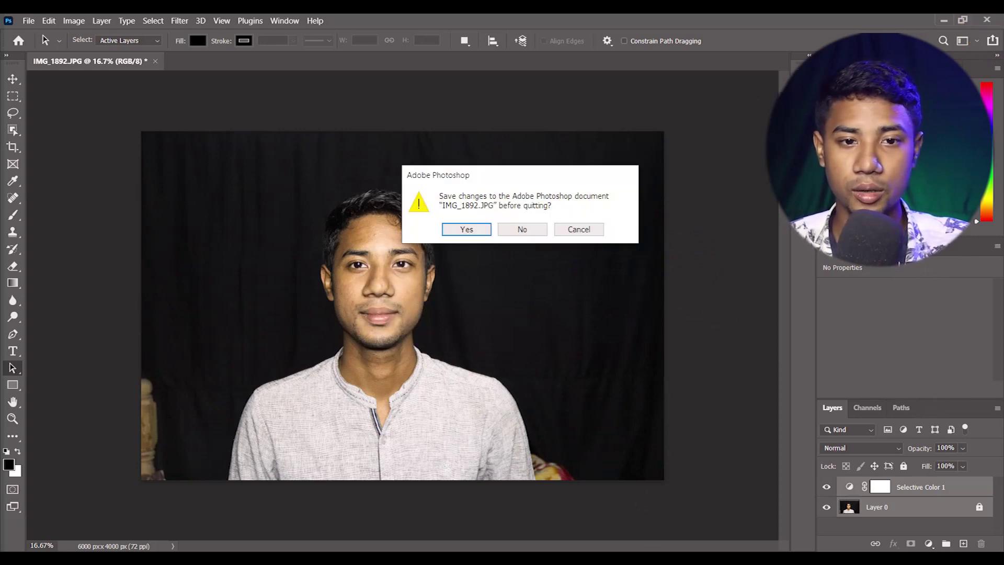
left_click(523, 230)
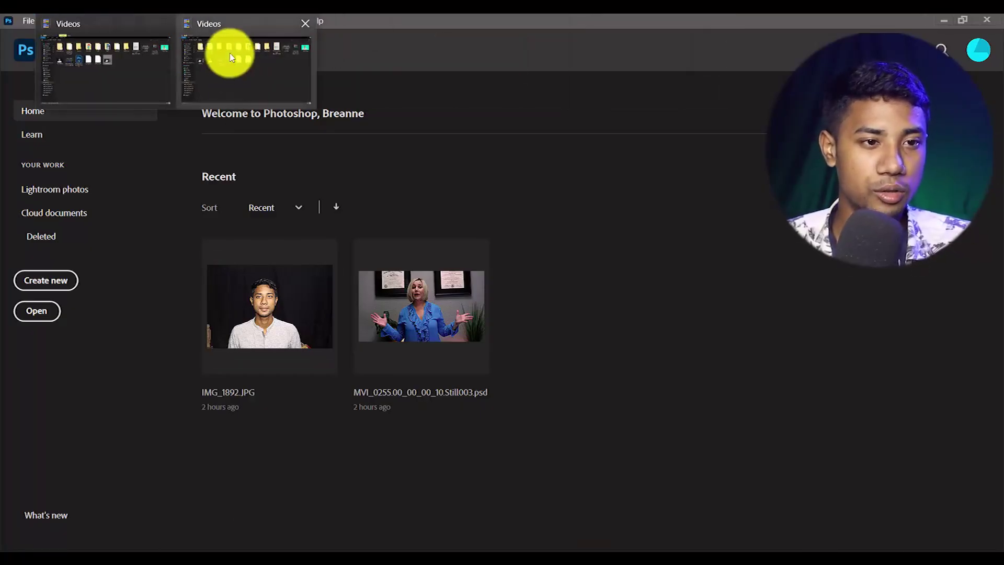
left_click(235, 55)
left_click(222, 230)
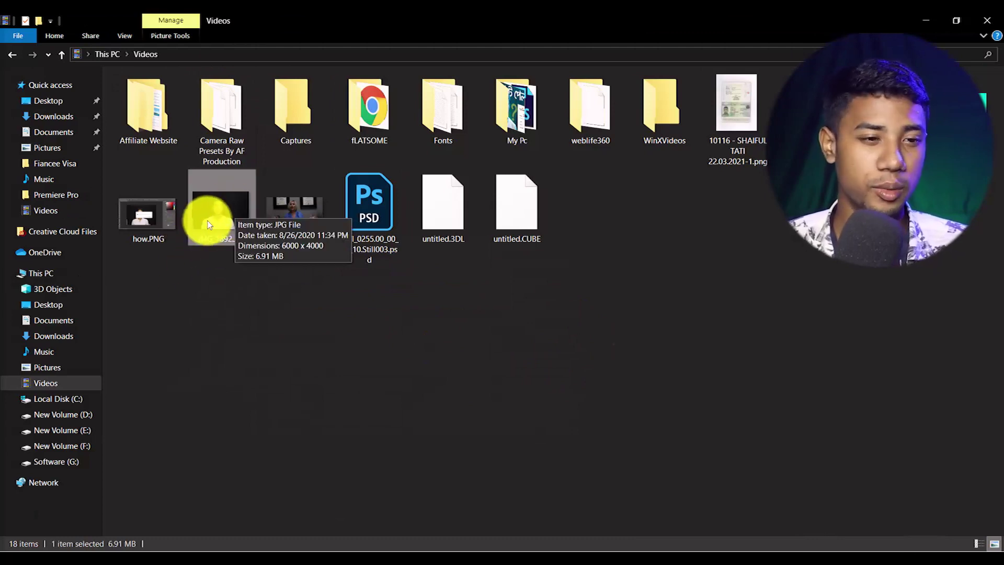
Drag IMG_1892.JPG from the Videos folder into Photoshop to reopen it
left_click_drag(206, 217, 649, 329)
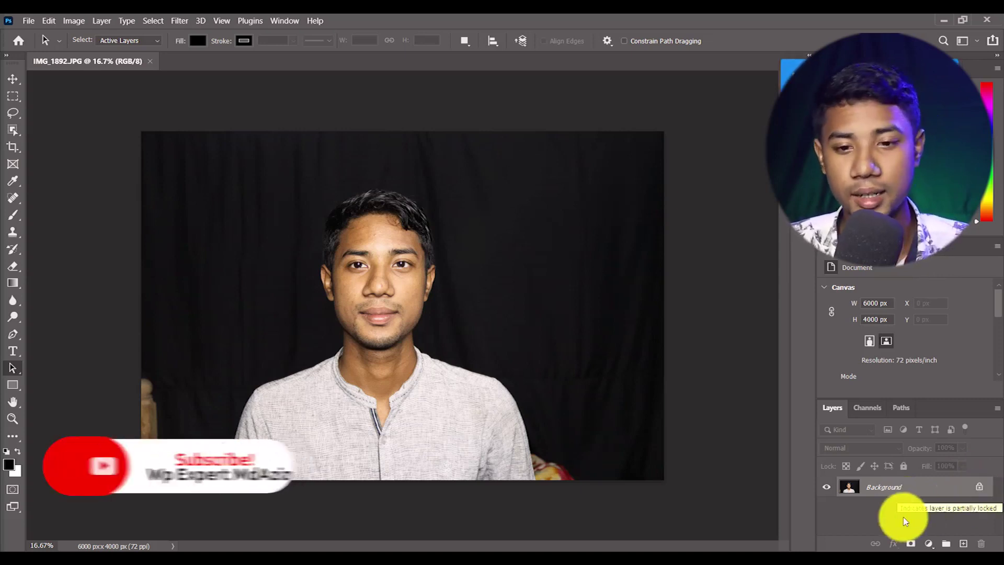
Add a Selective Color adjustment layer and set the Reds Cyan to -76%
left_click(929, 544)
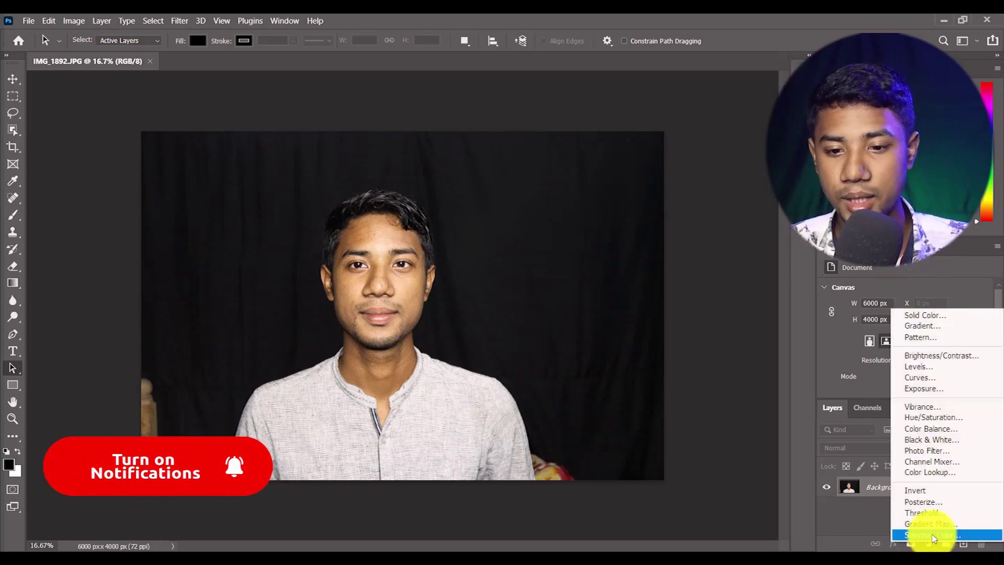
left_click(933, 535)
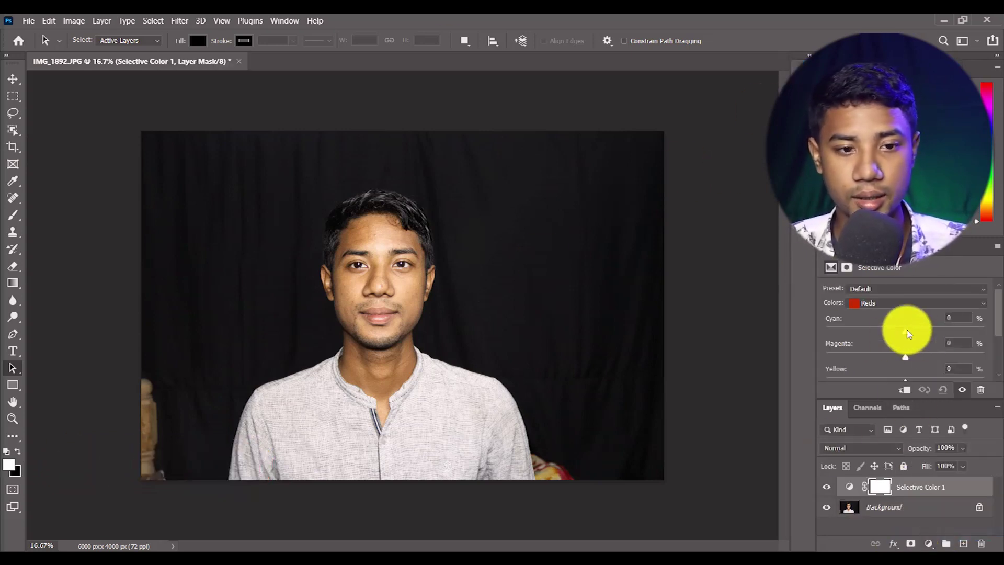
left_click_drag(904, 331, 831, 352)
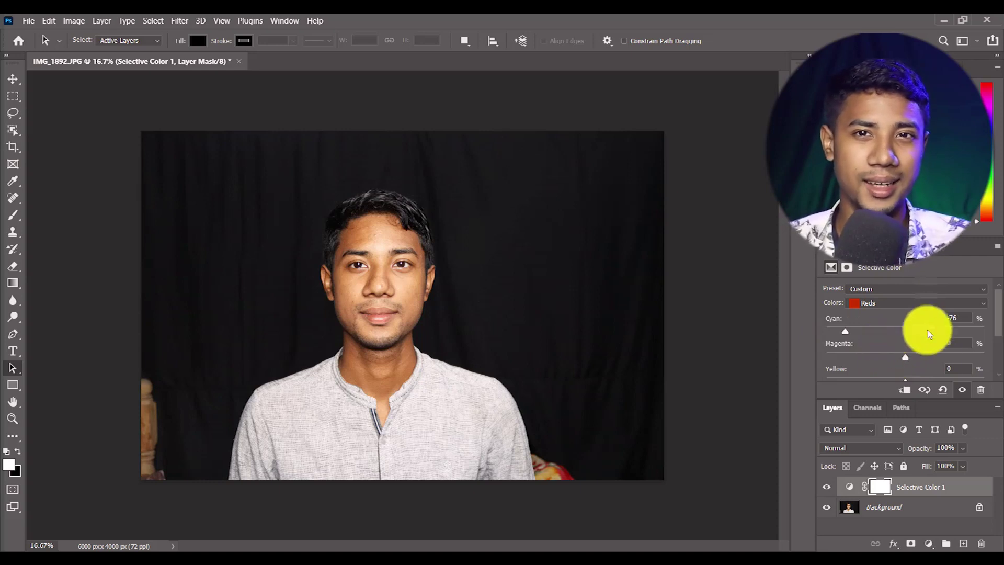
Export Color Lookup Tables with description abcd, Medium grid points, and 3DL, CUBE and ICC formats
left_click(28, 22)
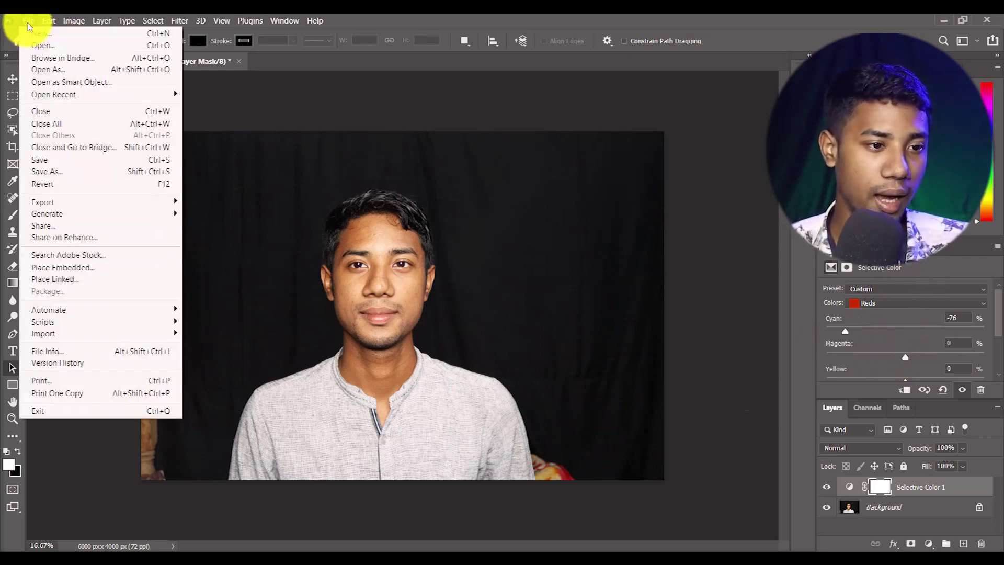
mouse_move(69, 205)
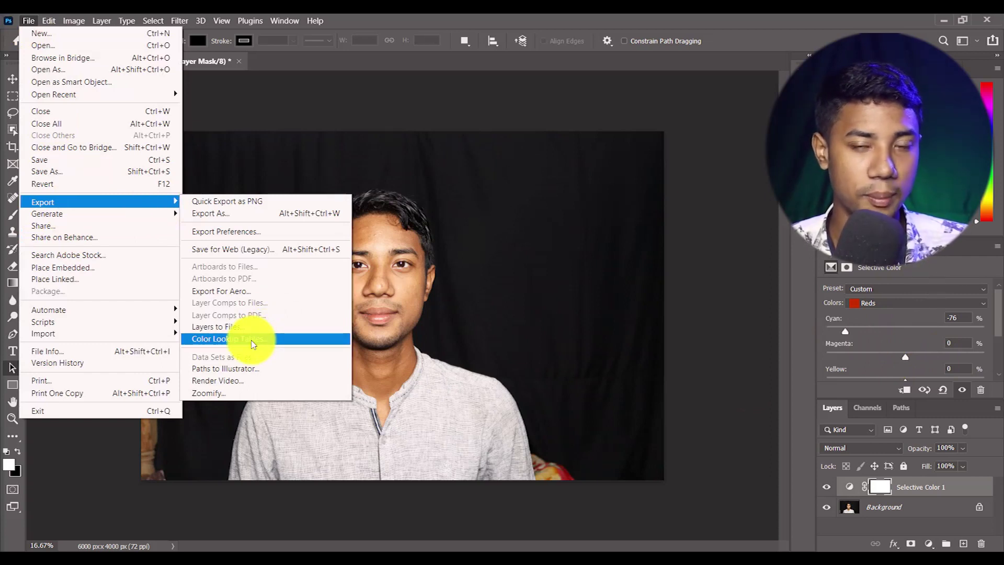
left_click(253, 344)
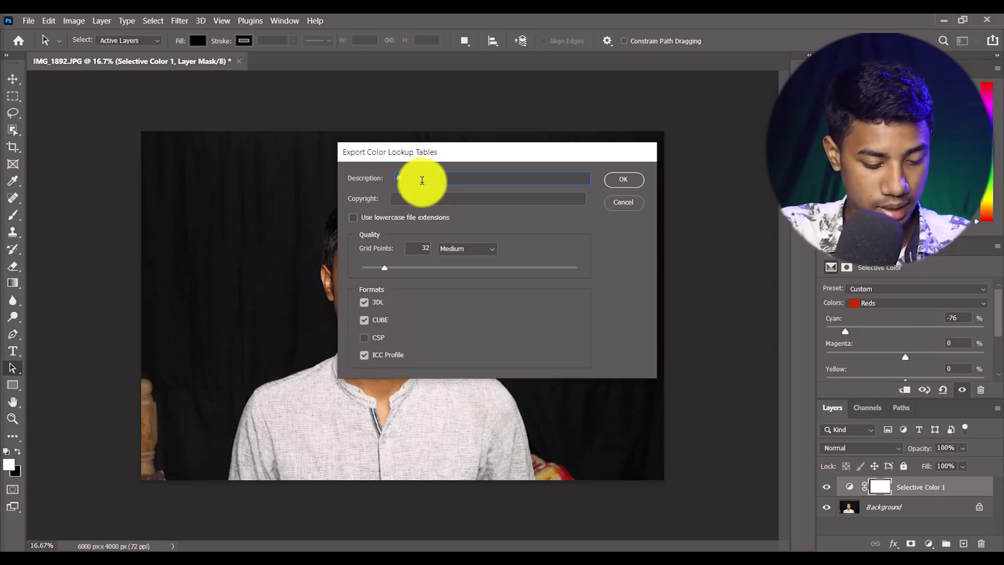
left_click(422, 180)
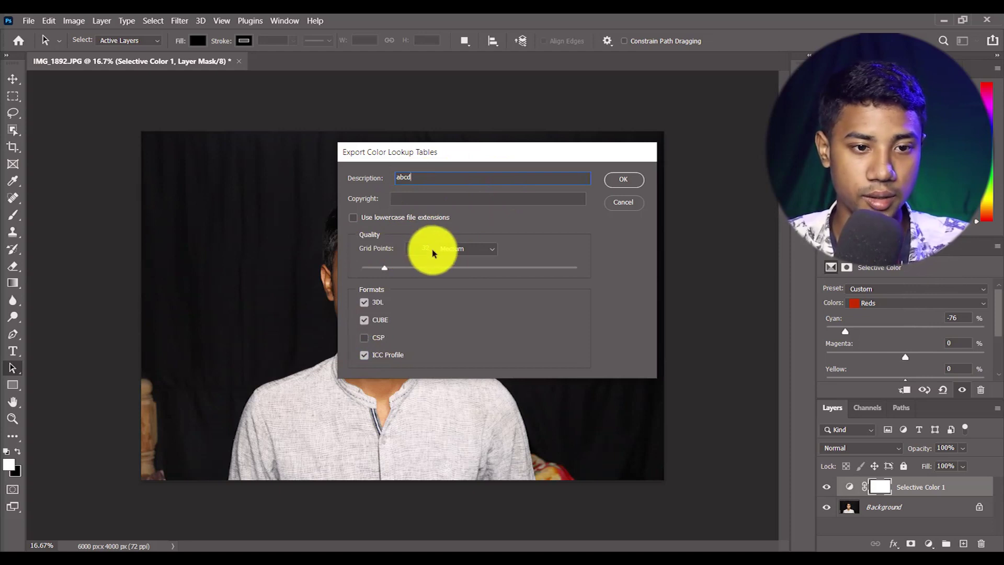
left_click(464, 249)
left_click(465, 250)
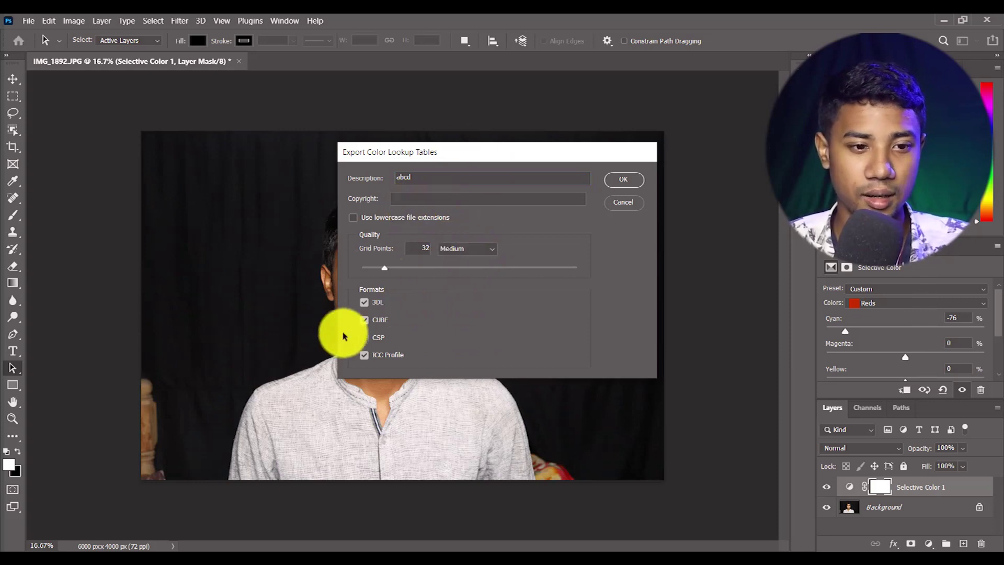
left_click(362, 338)
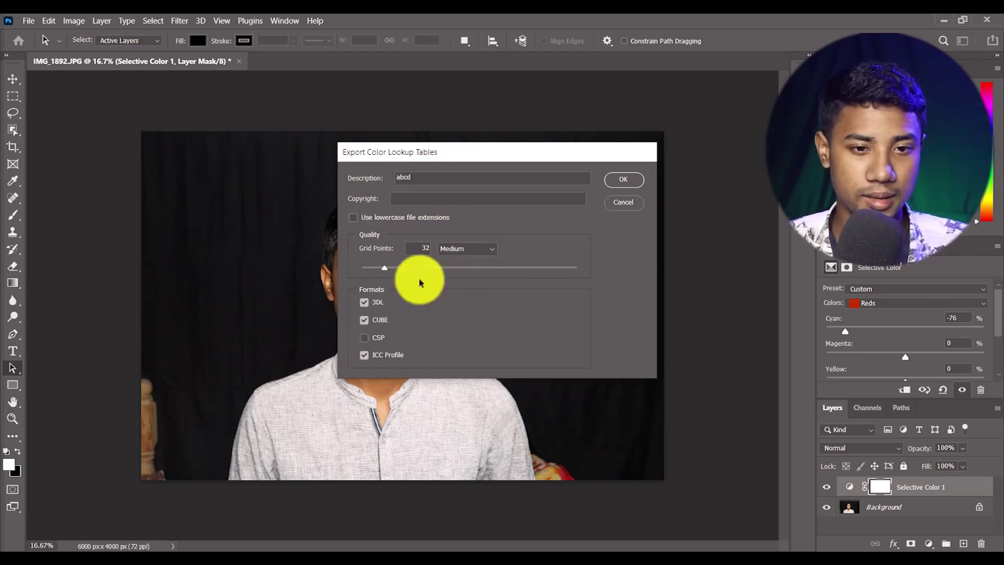
left_click(621, 179)
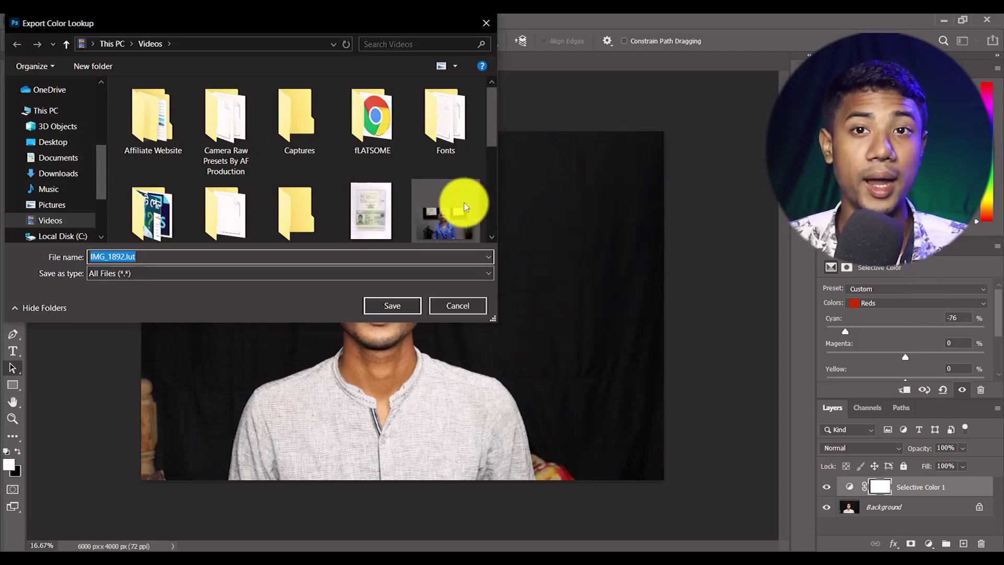
Save the lookup table files under the name ab in the Videos folder
type("ab")
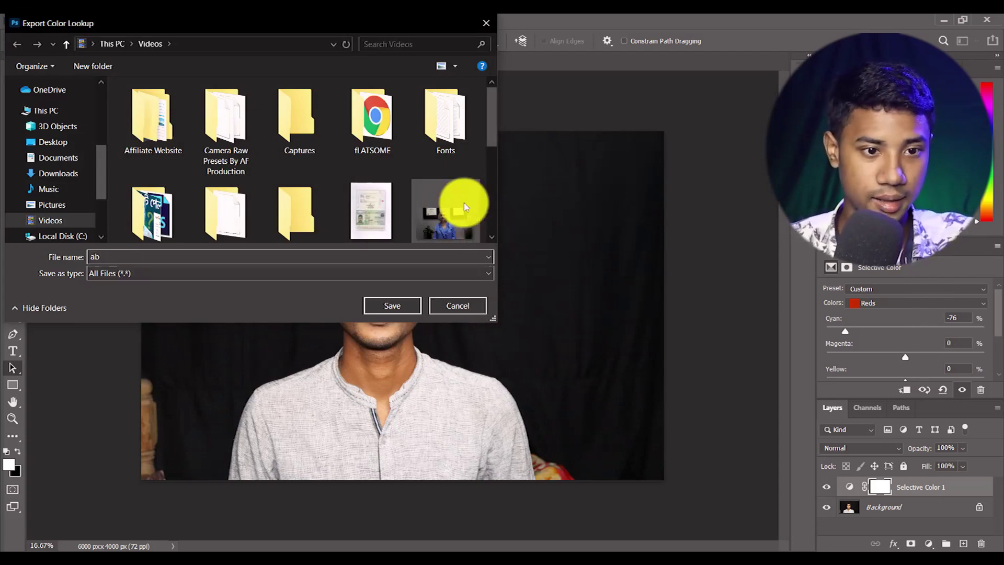
key("Return")
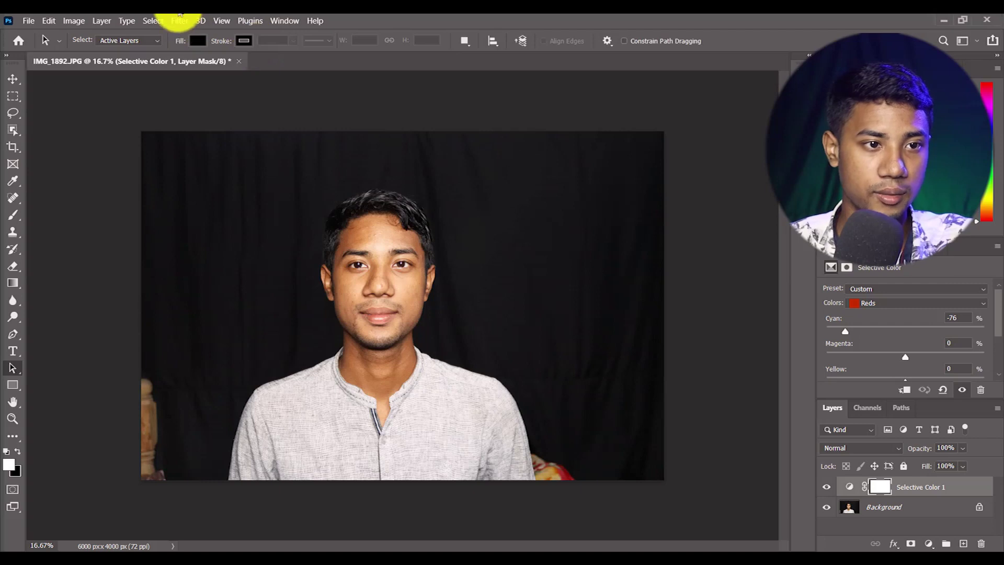
Inspect the exported ab.3DL, ab.CUBE and ab.ICC files in the Videos folder, leaving none selected
mouse_move(168, 9)
left_click(257, 61)
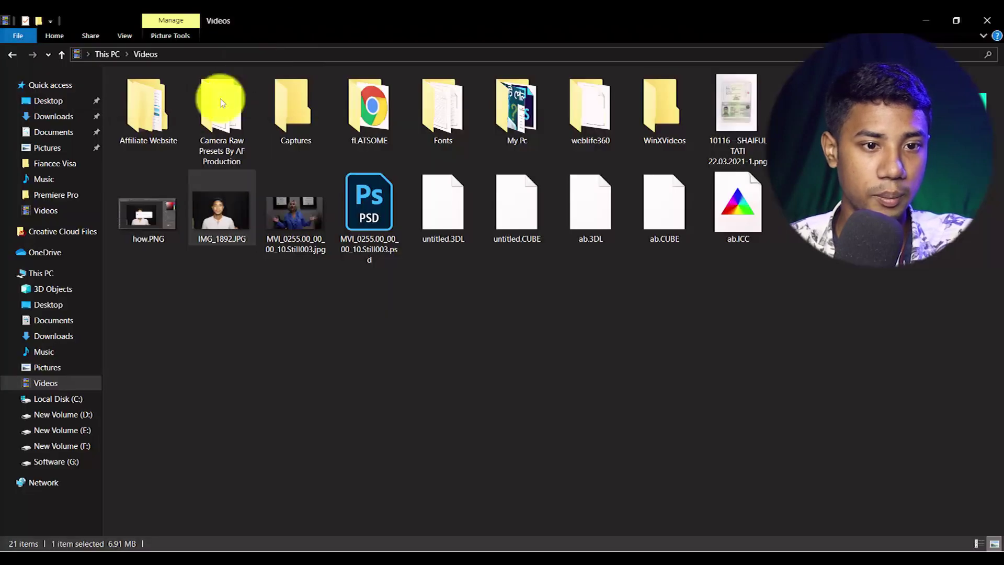
left_click(464, 305)
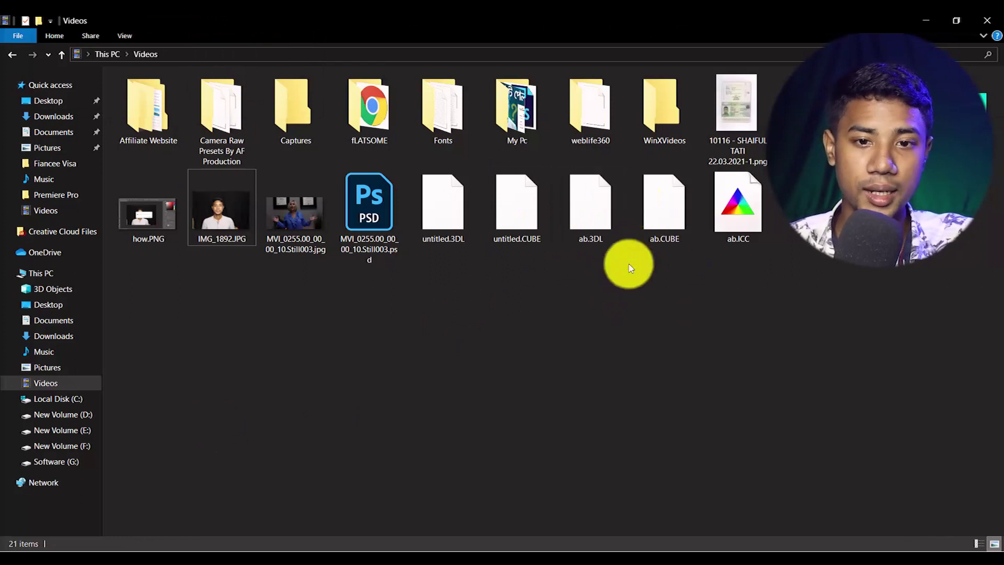
left_click(651, 222)
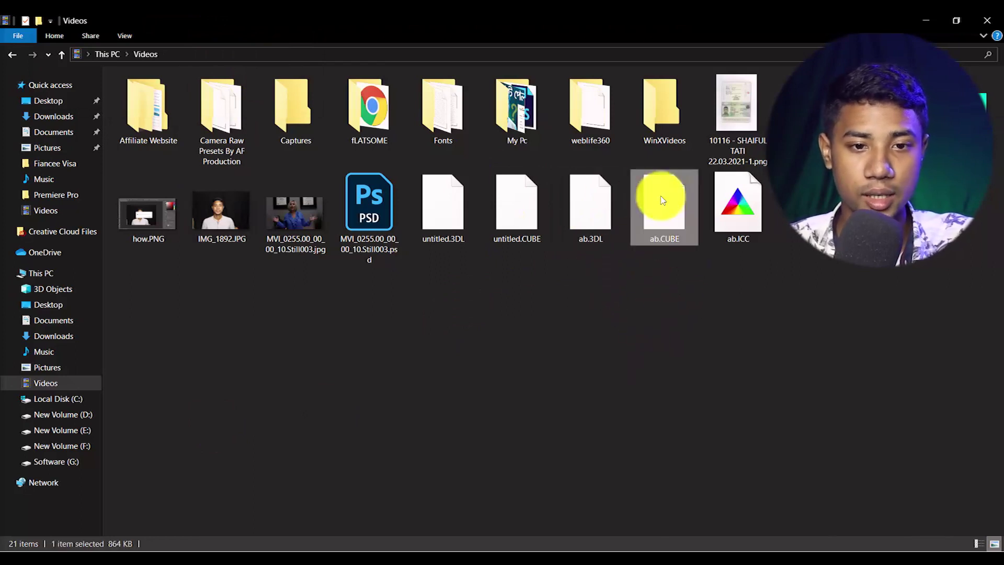
left_click(594, 214)
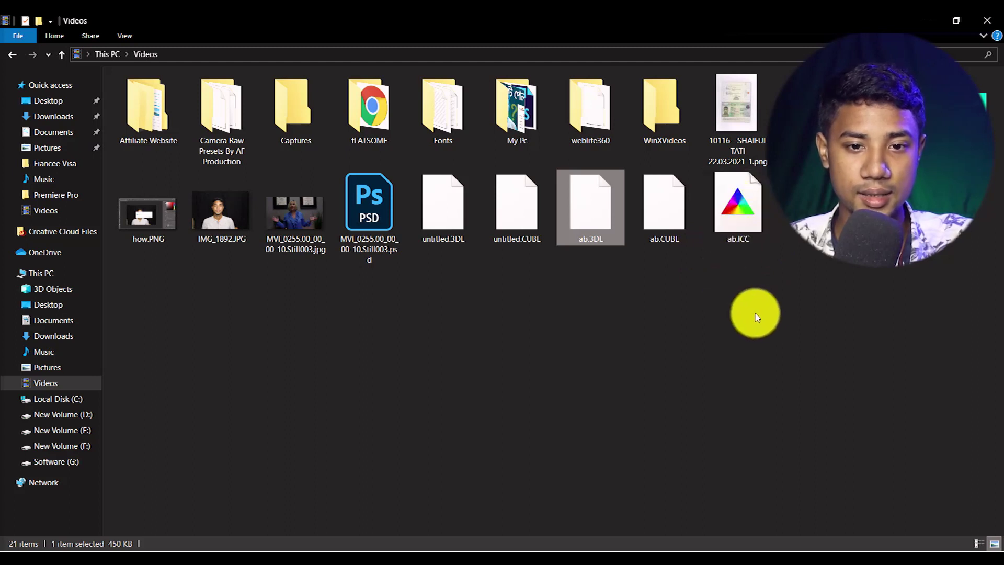
left_click_drag(721, 300, 601, 240)
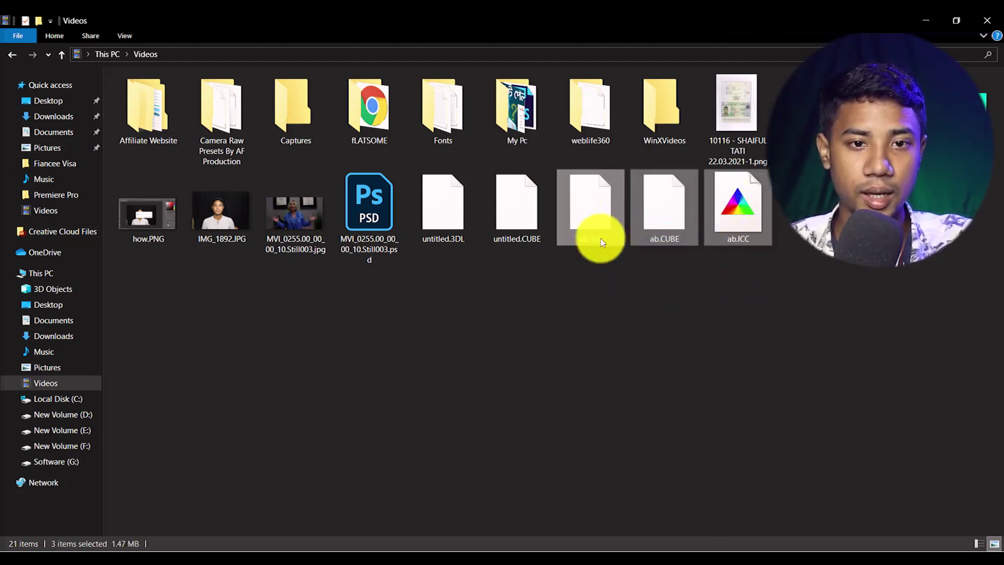
left_click(601, 240)
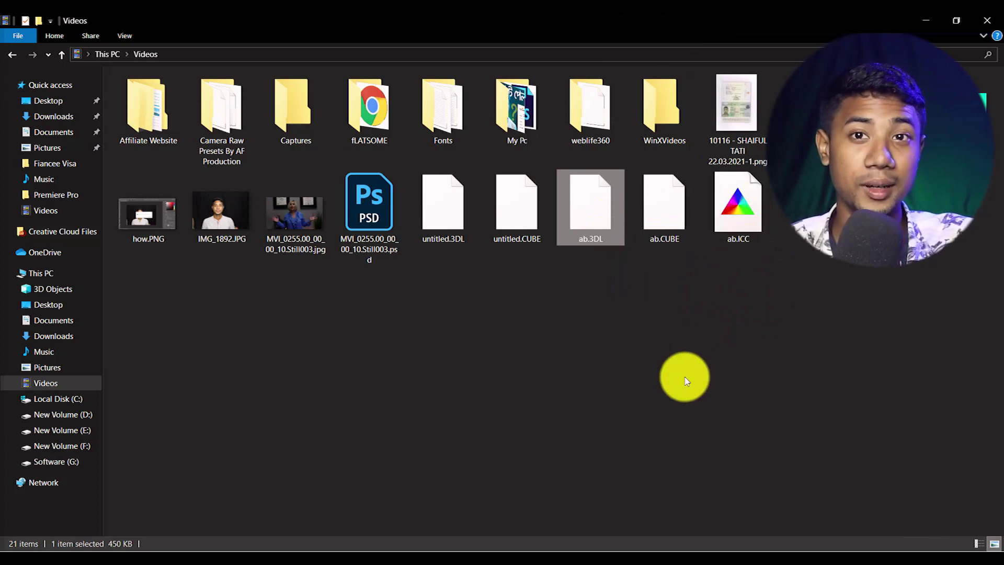
left_click(712, 327)
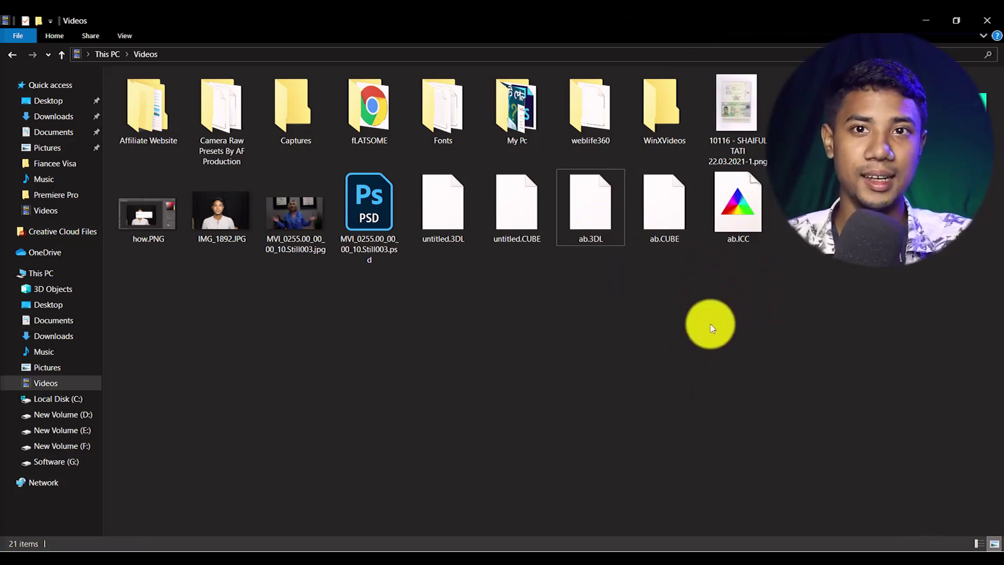